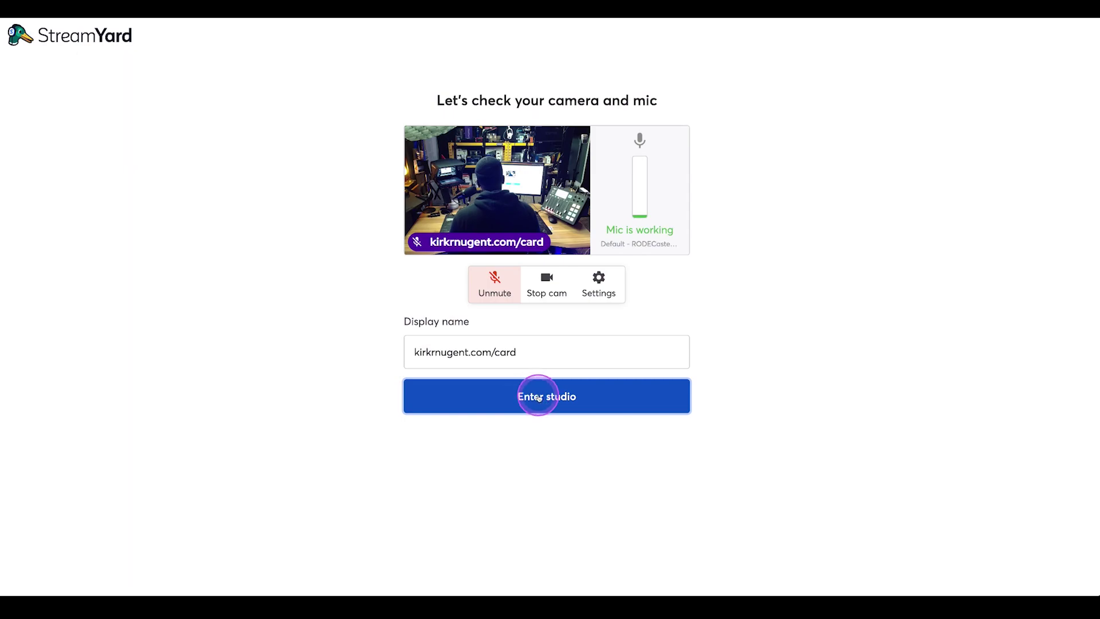
# Enter the studio, dismiss the not-on-stream tip, and add the camera feed to the stage
pyautogui.click(535, 394)
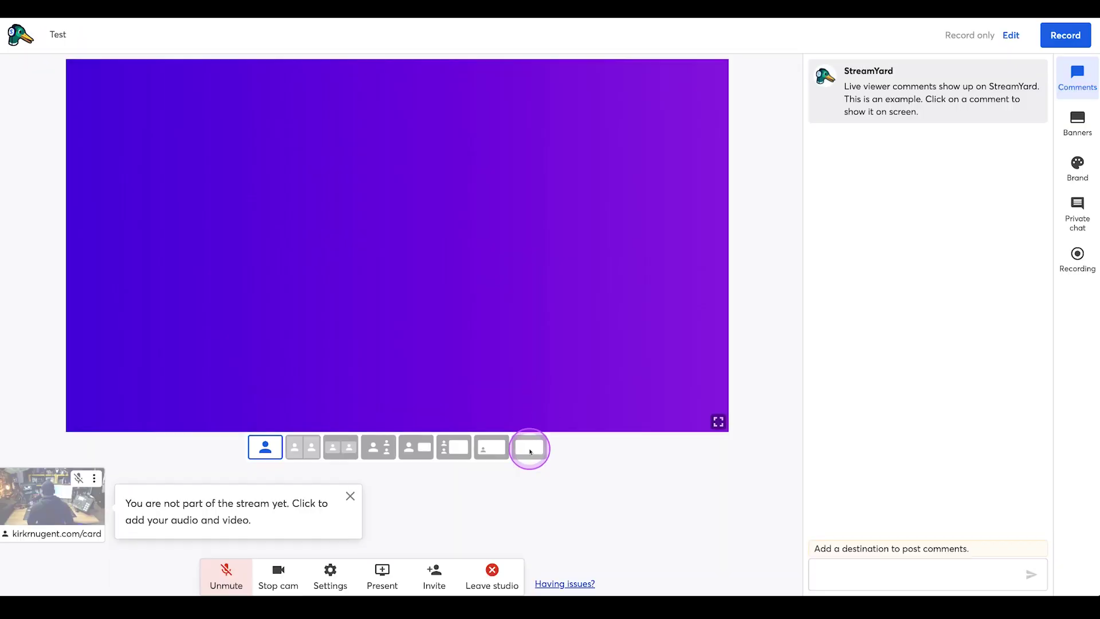
pyautogui.click(350, 495)
pyautogui.click(63, 506)
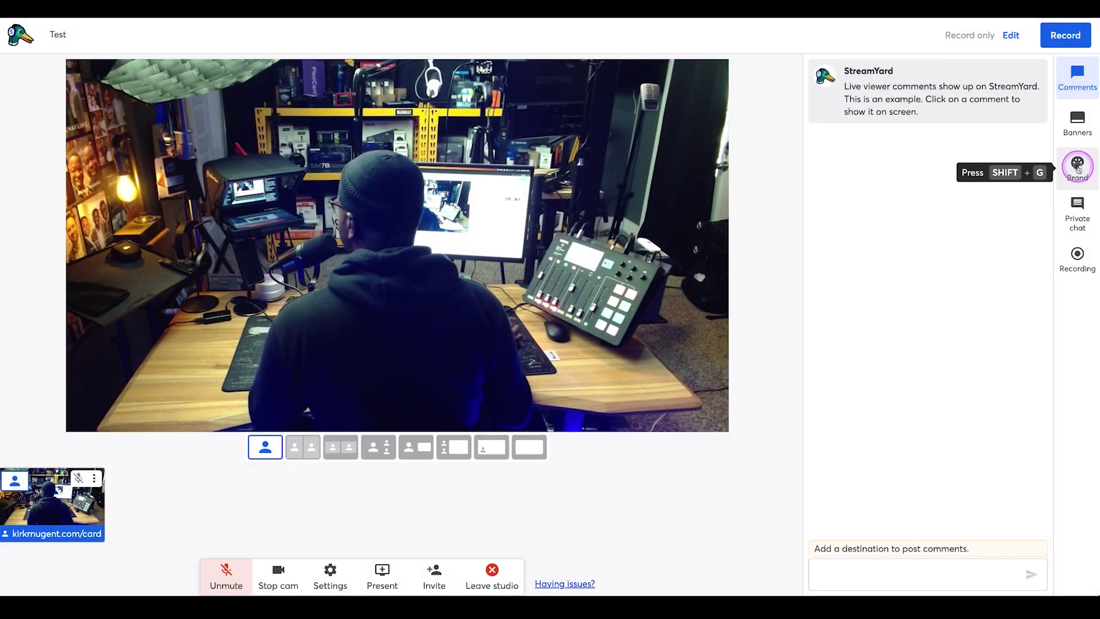
# In Brand settings, turn on Show display names and Show headlines
pyautogui.click(1077, 166)
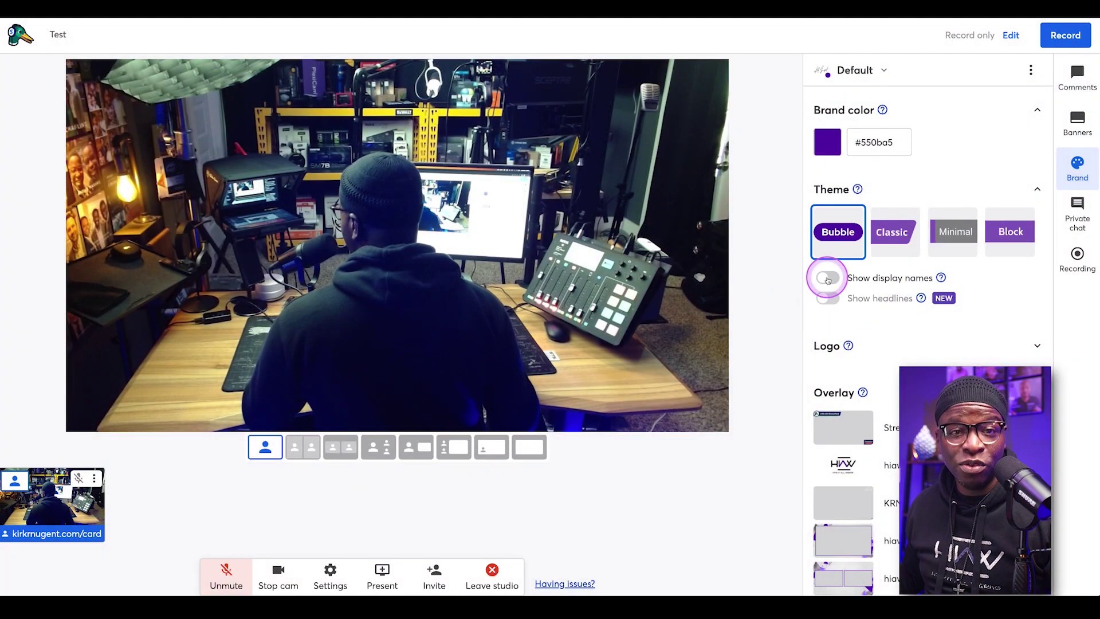
pyautogui.click(828, 279)
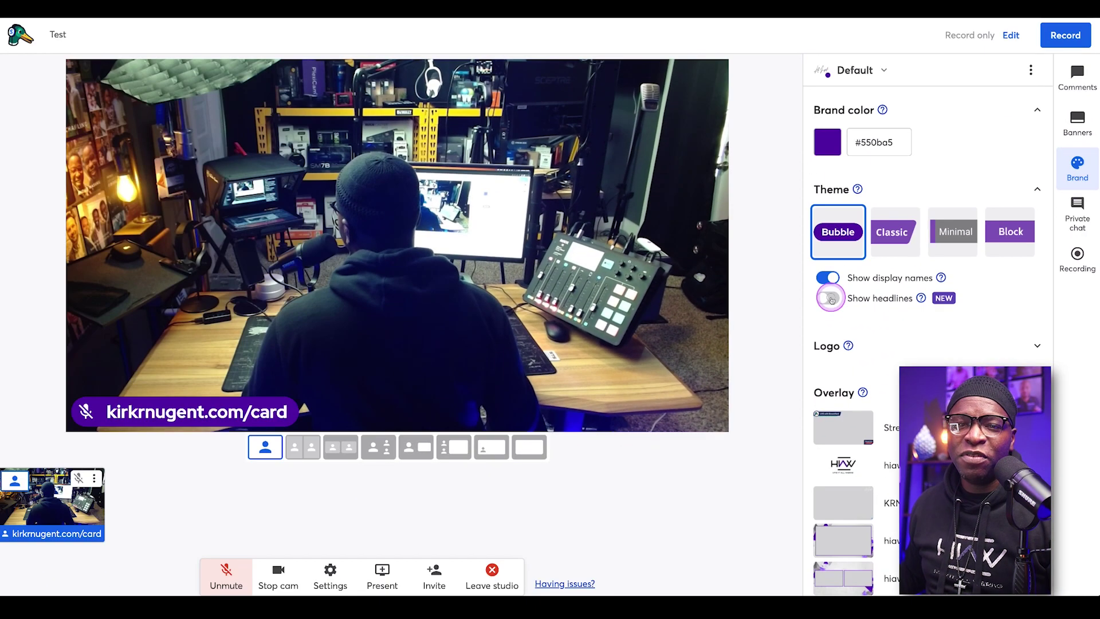
pyautogui.click(544, 288)
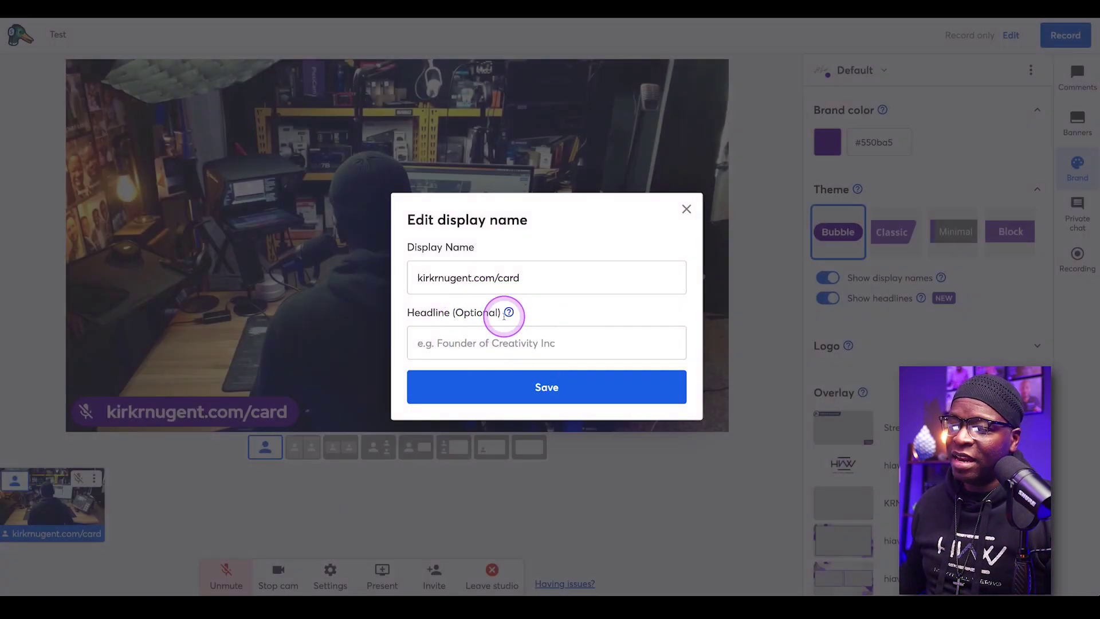
pyautogui.moveTo(509, 312)
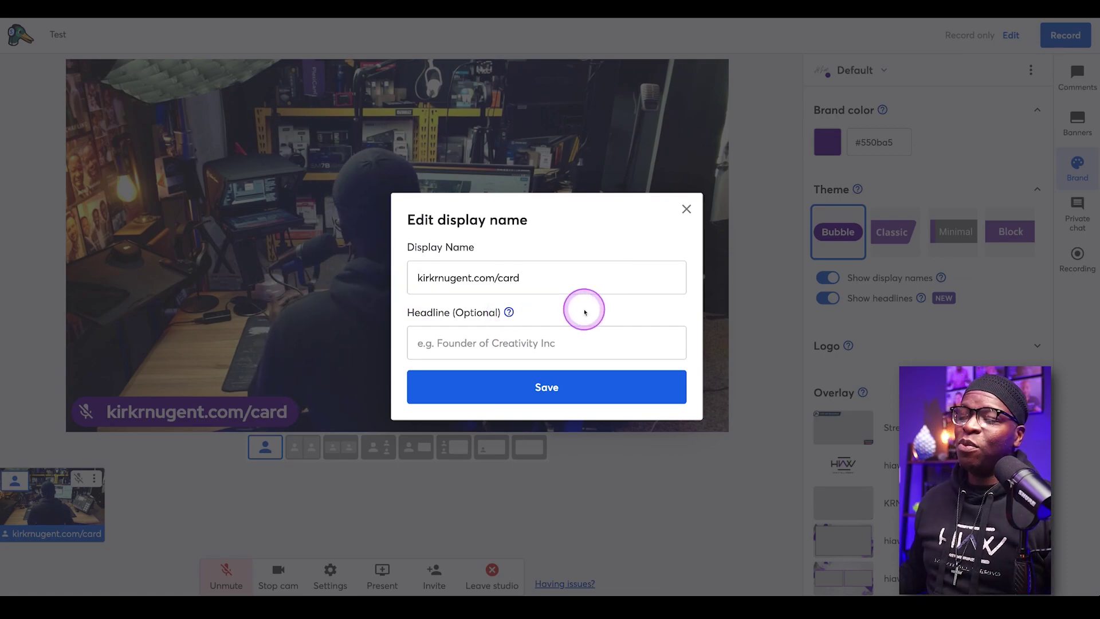
pyautogui.tripleClick(543, 281)
pyautogui.hotkey('ctrl', 'c')
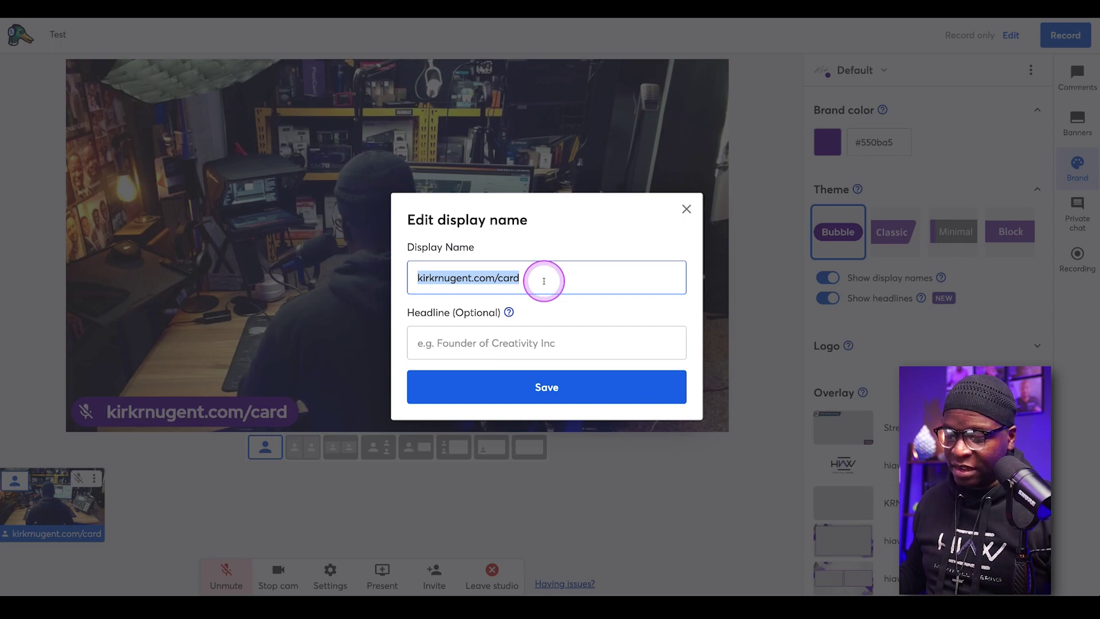
pyautogui.press('BackSpace')
pyautogui.click(498, 338)
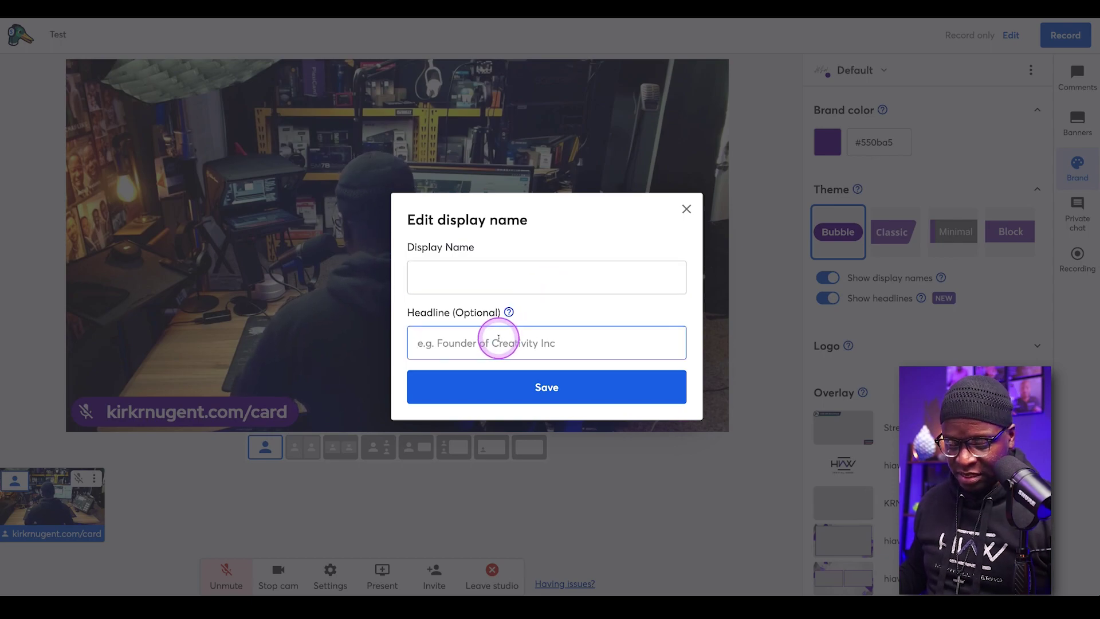
pyautogui.hotkey('ctrl', 'v')
pyautogui.click(494, 279)
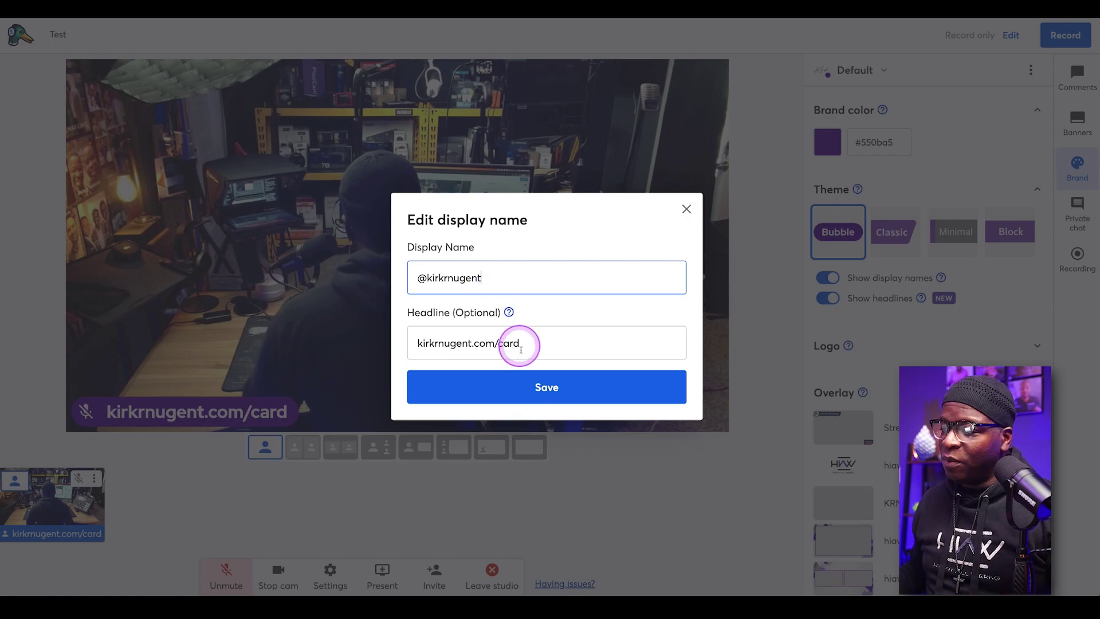
pyautogui.click(536, 387)
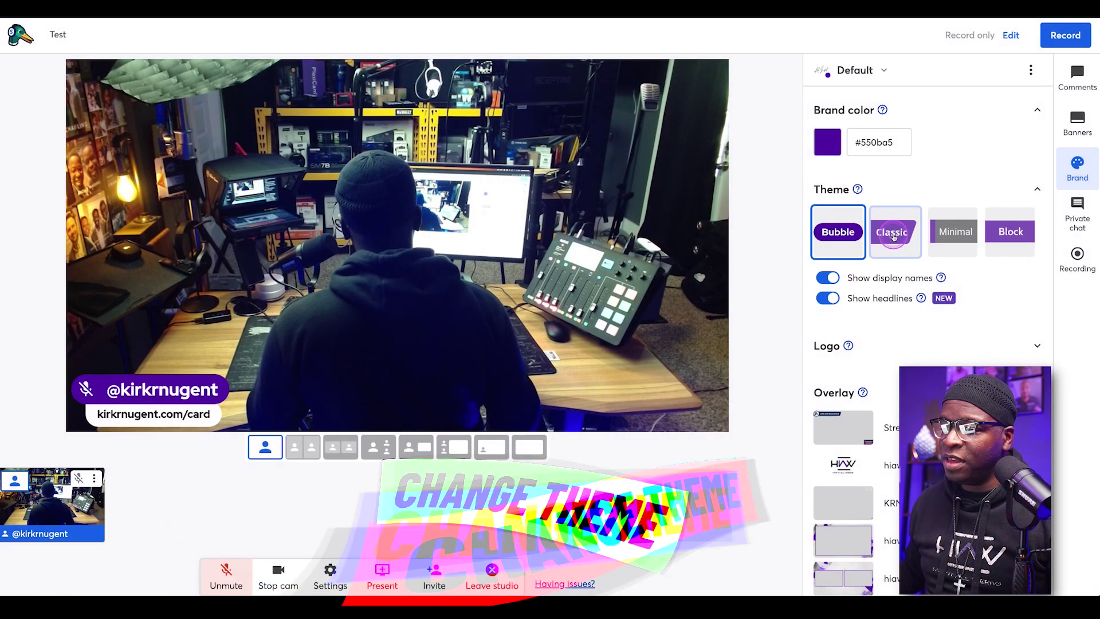
pyautogui.click(893, 237)
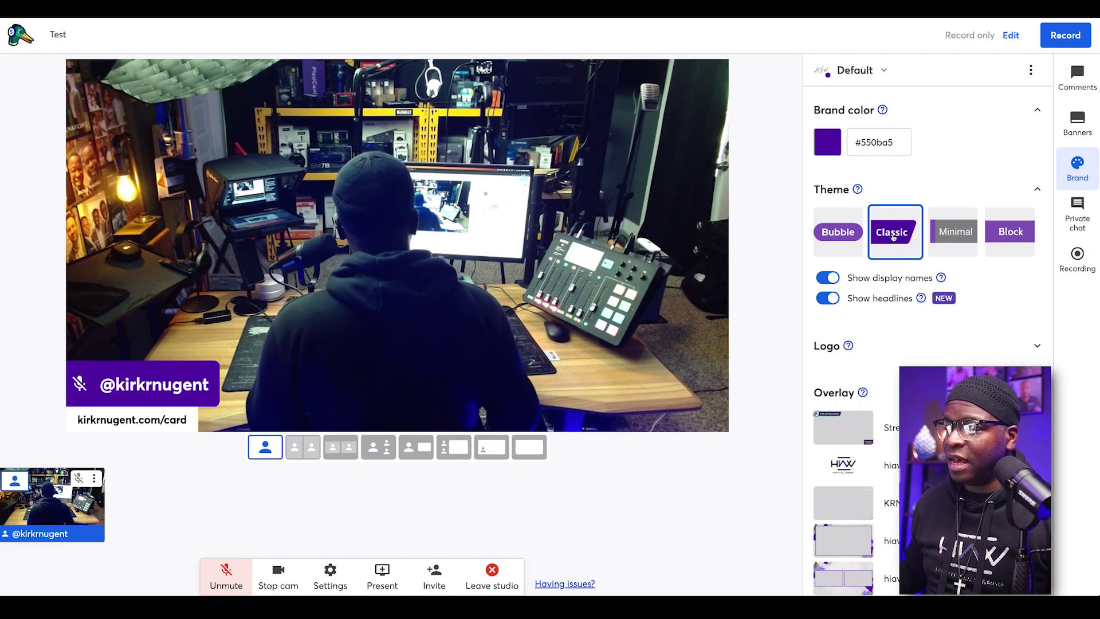
pyautogui.click(942, 232)
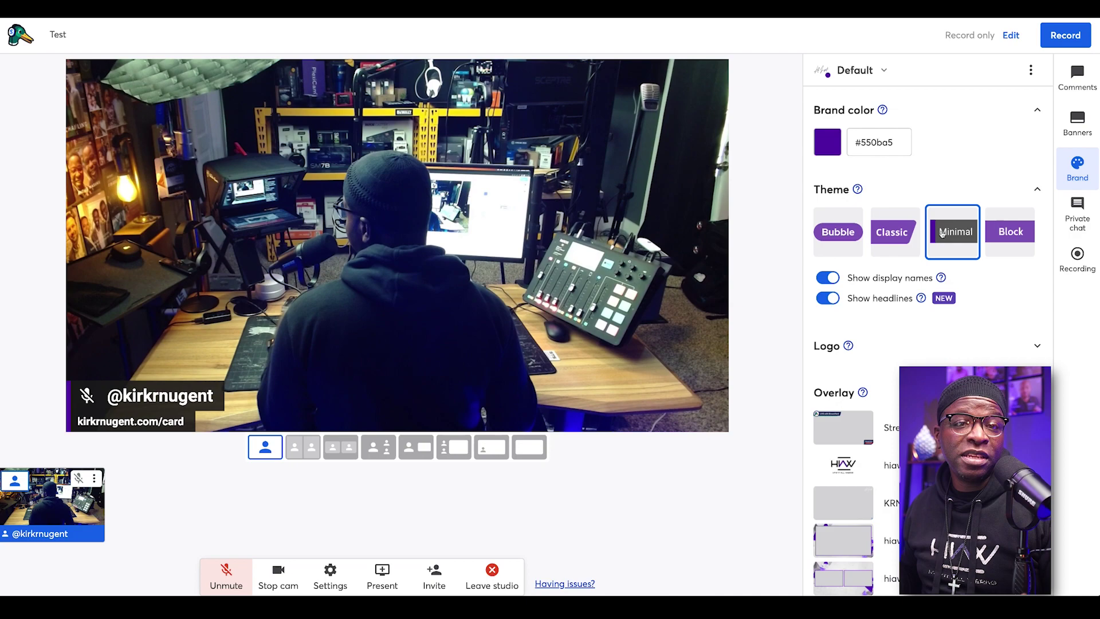
pyautogui.click(1011, 233)
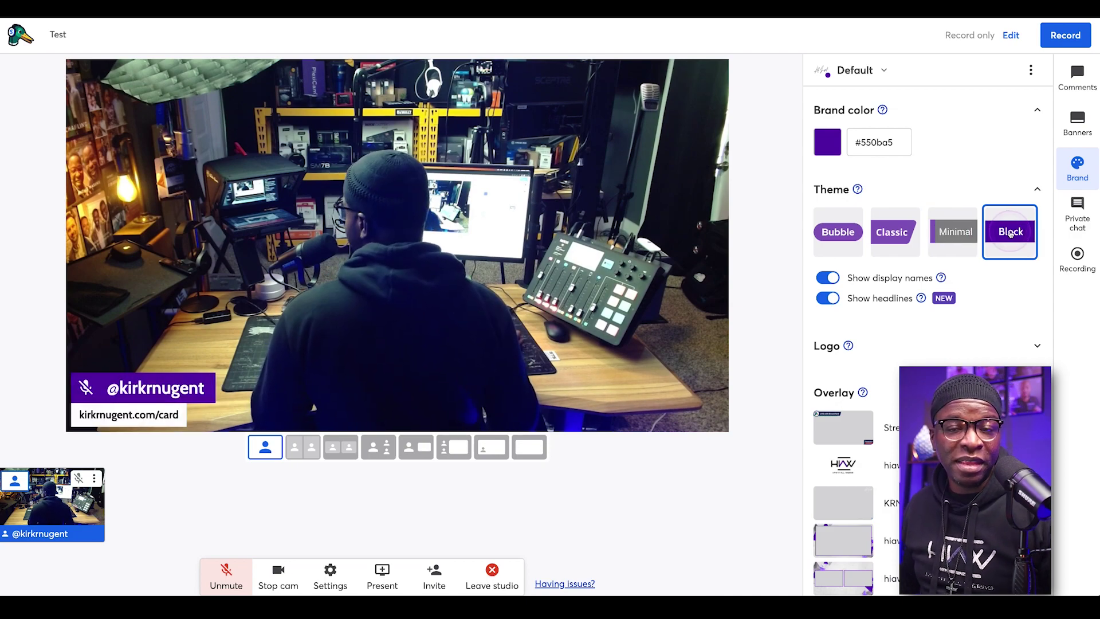
pyautogui.click(846, 239)
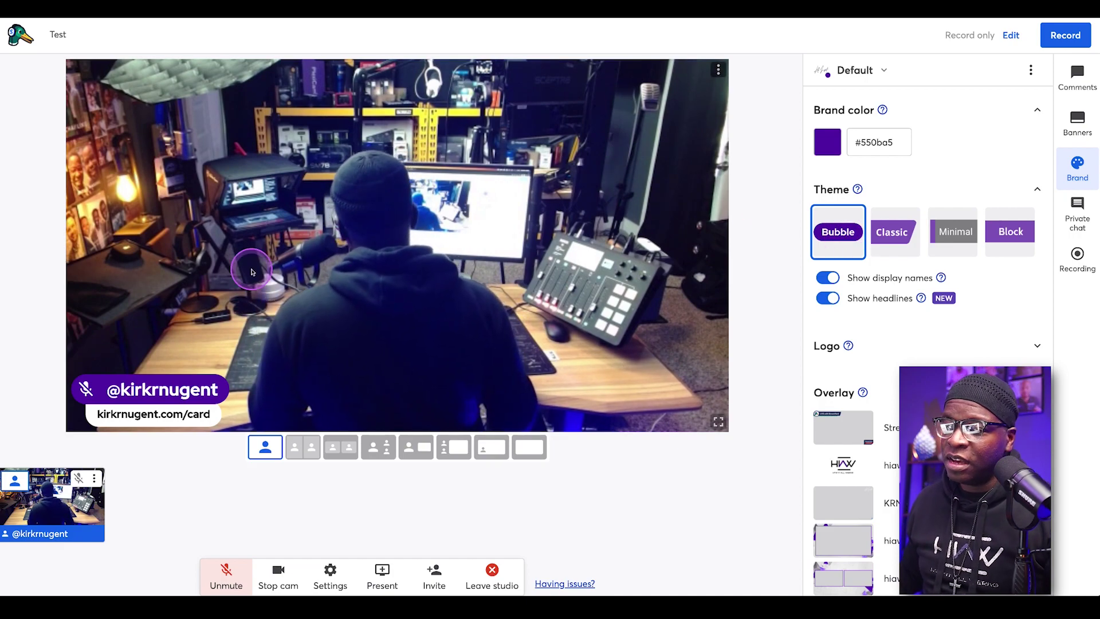
pyautogui.click(891, 228)
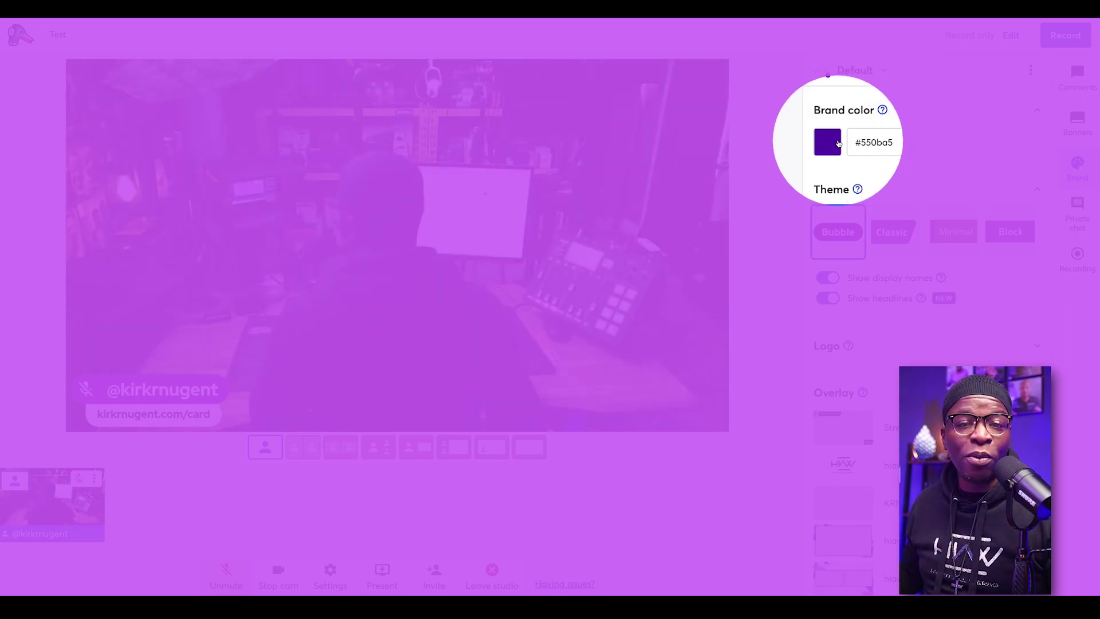
pyautogui.click(840, 145)
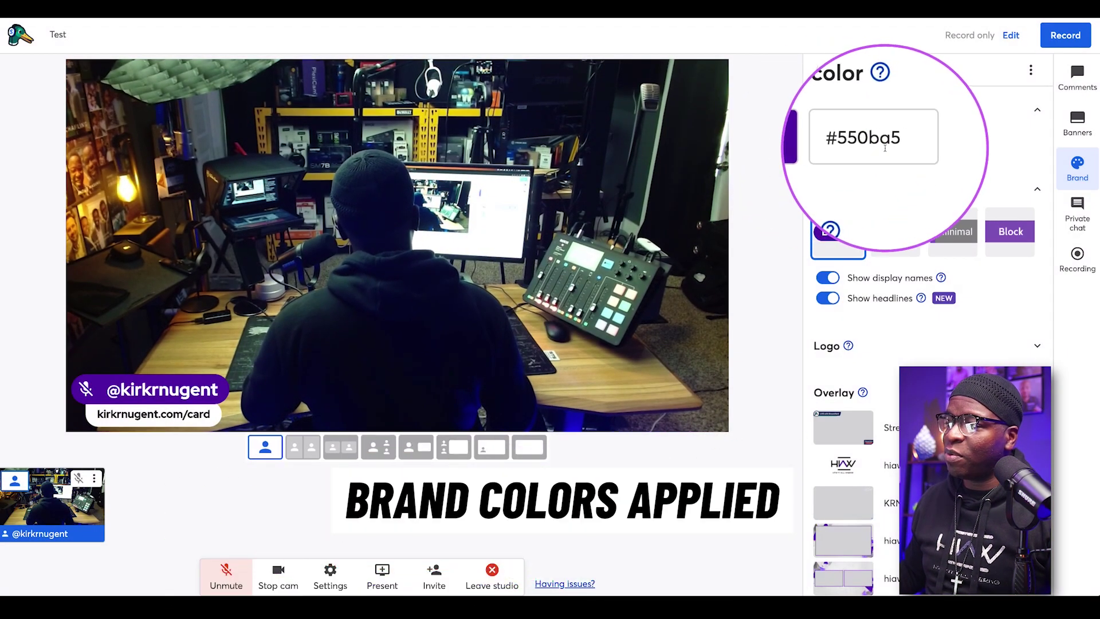
pyautogui.click(886, 146)
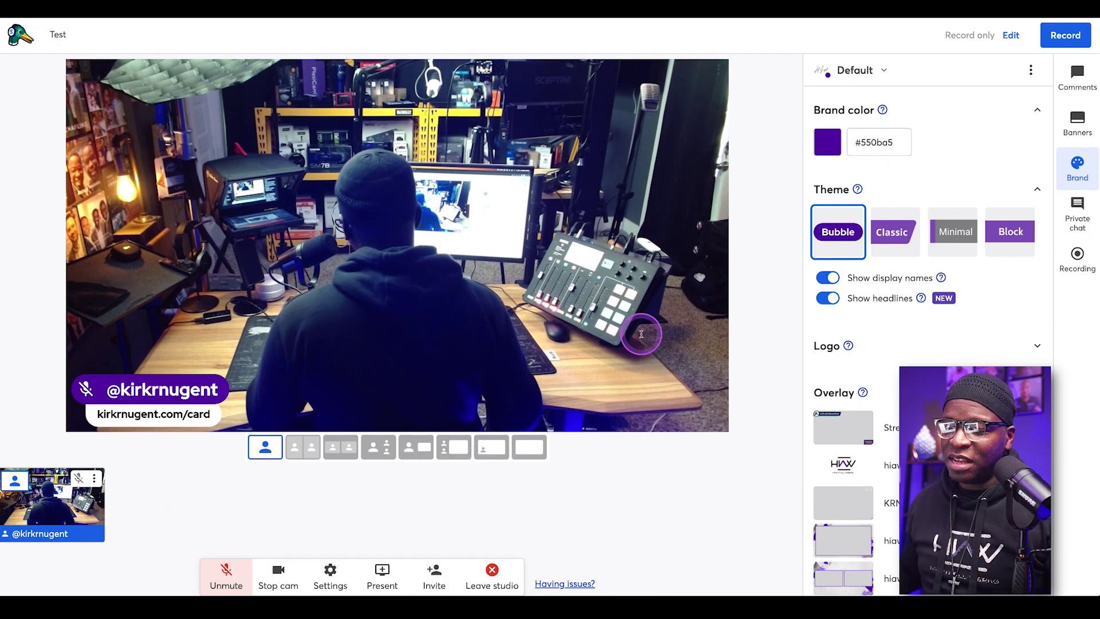
# Leave the studio, re-enter the Test broadcast, and dismiss the Facebook Issues notice
pyautogui.click(491, 571)
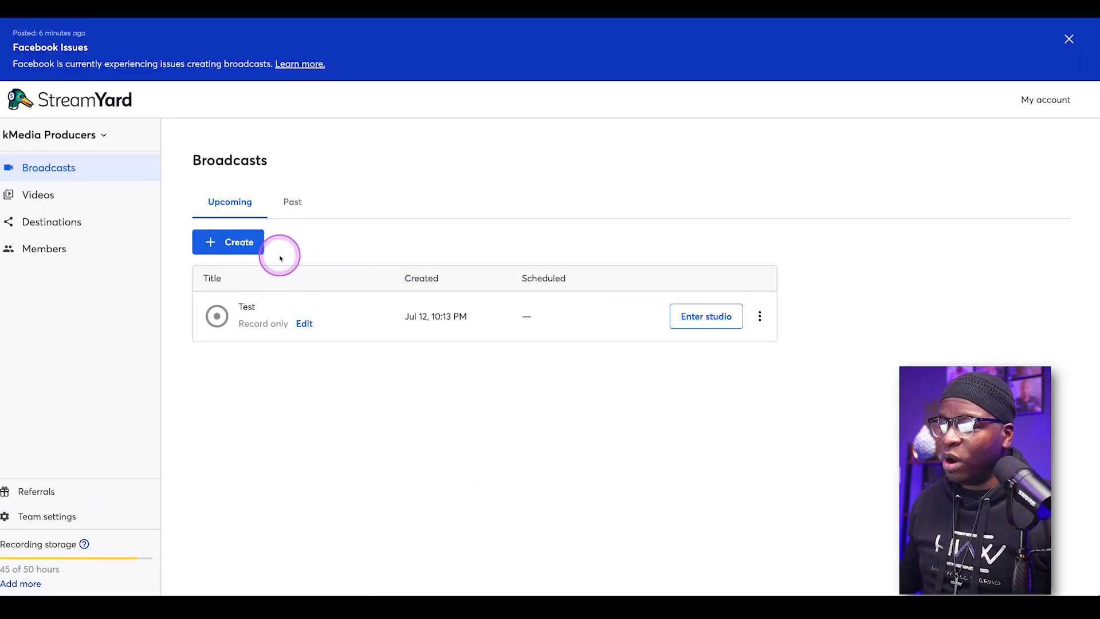
pyautogui.click(694, 315)
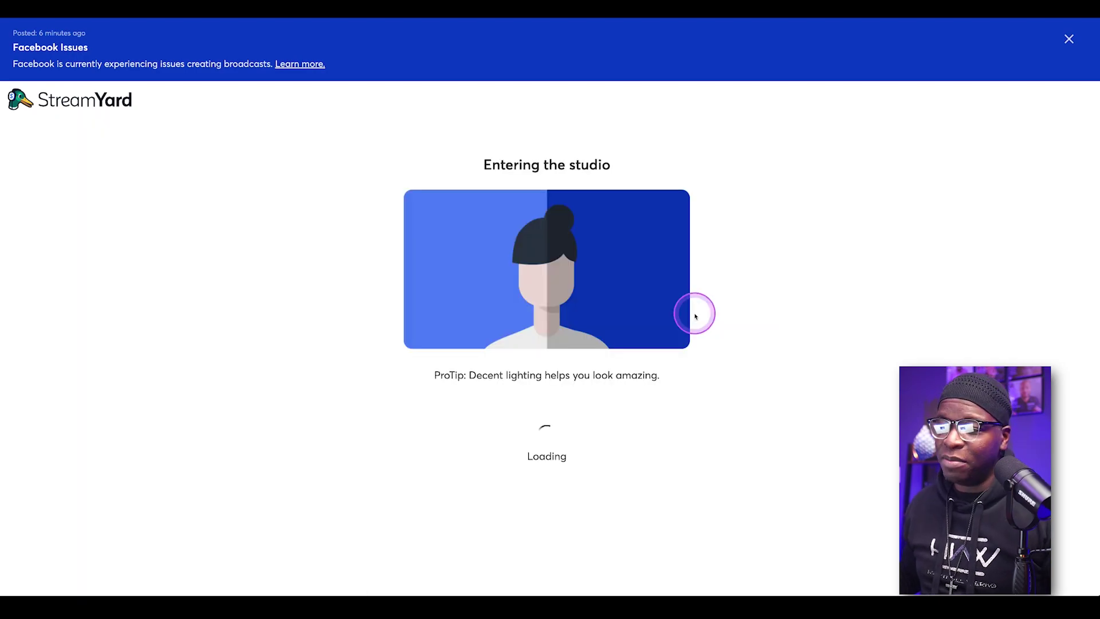
pyautogui.click(1068, 39)
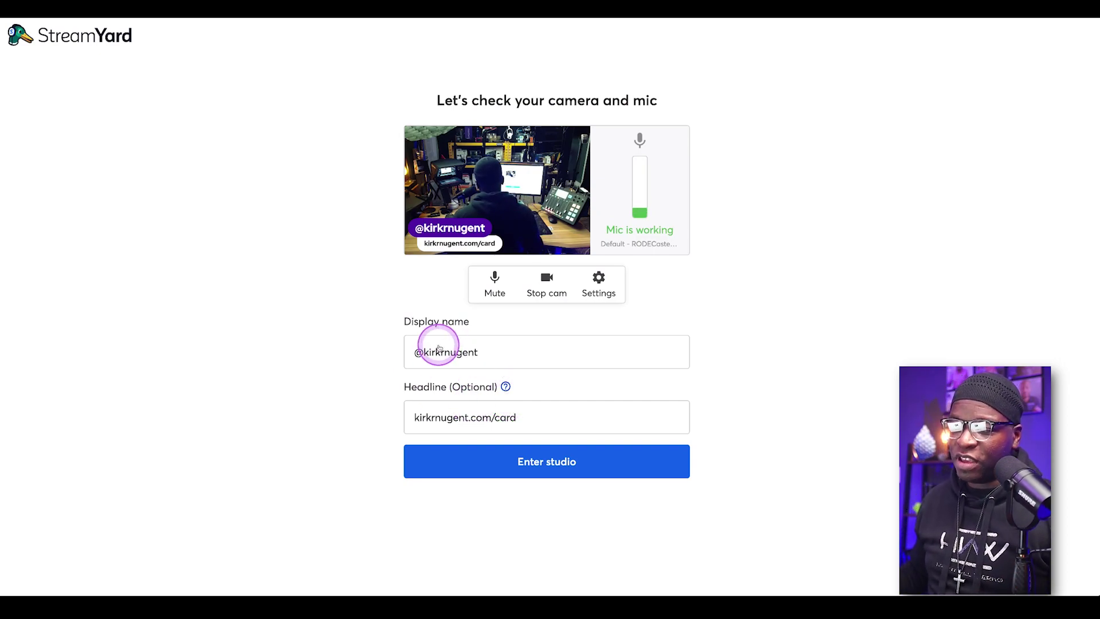
# Enter the studio and check the camera's saved name and headline, closing the editor unchanged
pyautogui.click(527, 462)
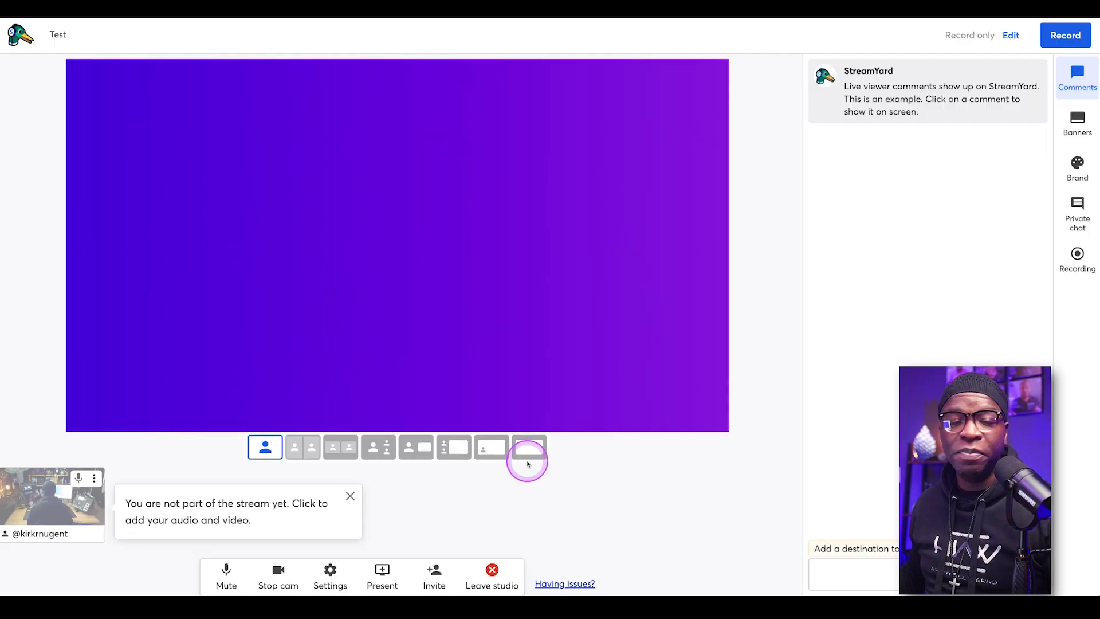
pyautogui.click(350, 496)
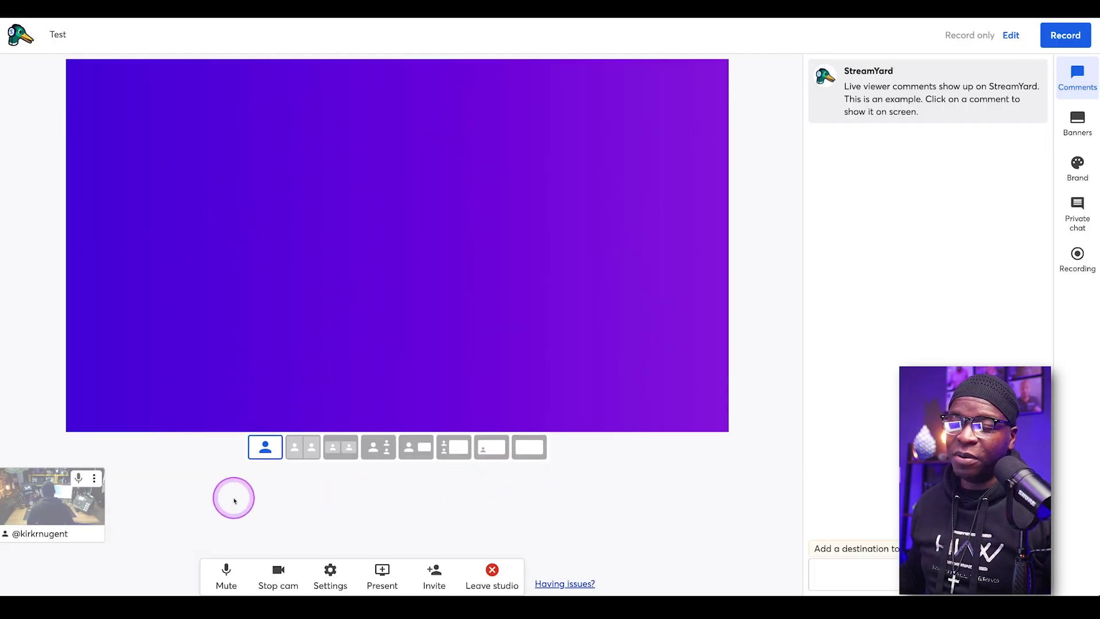
pyautogui.click(94, 477)
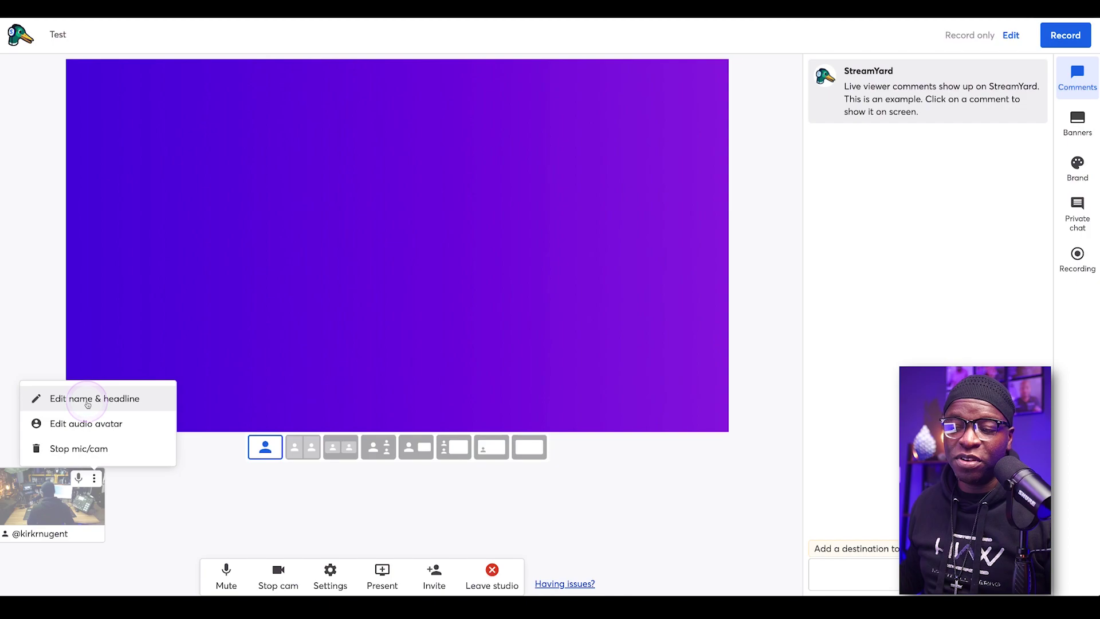
pyautogui.click(87, 404)
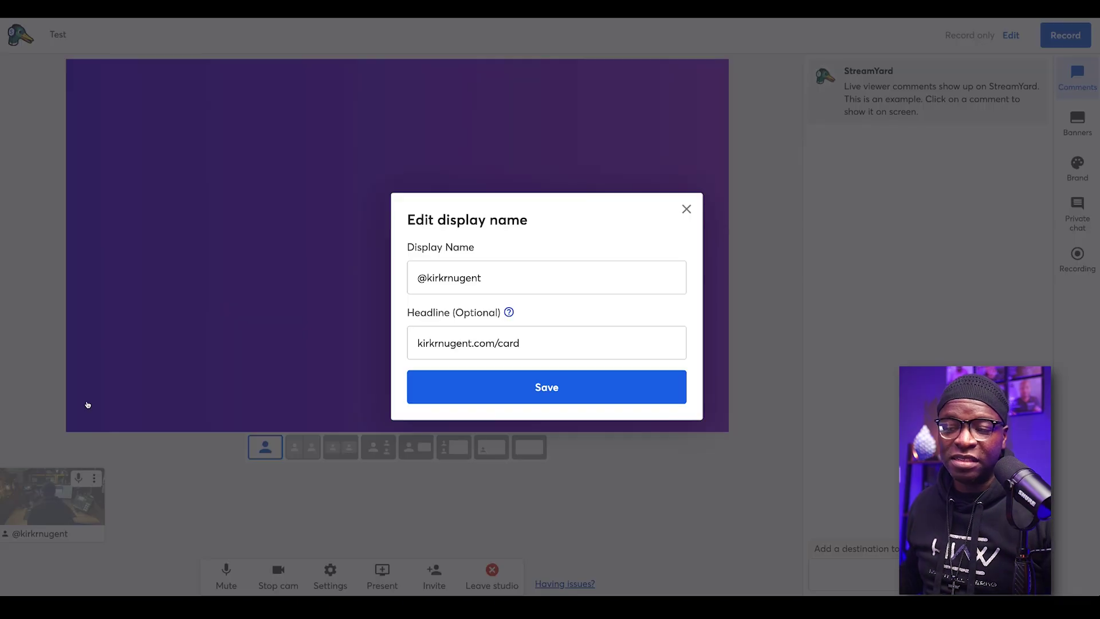
pyautogui.click(686, 208)
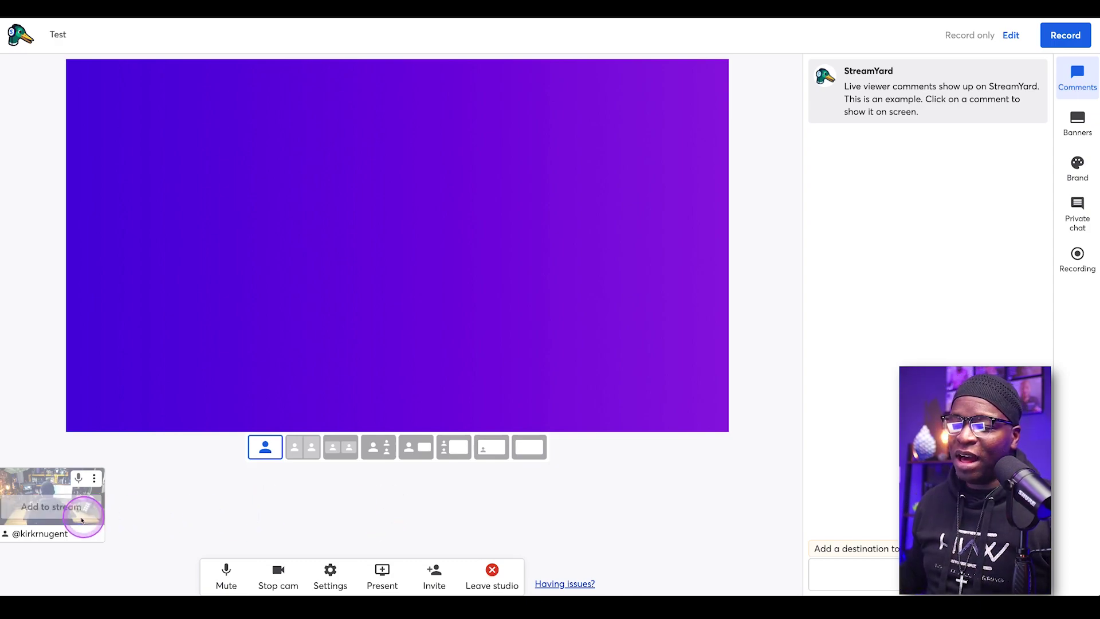
# Add the camera to stage, then show and hide the first Client folder banner
pyautogui.click(50, 506)
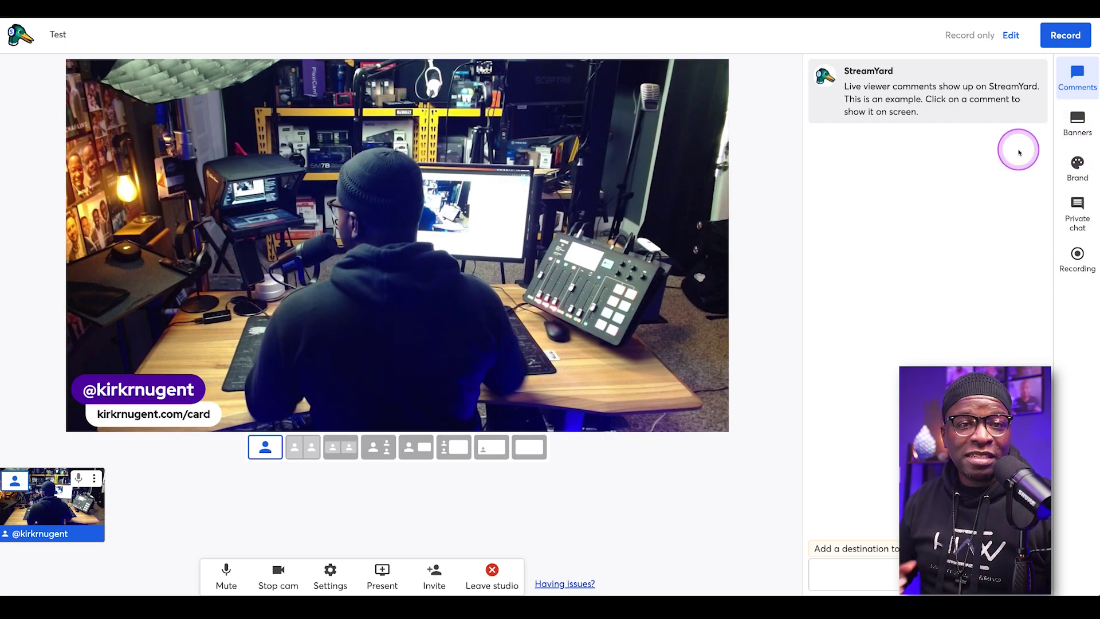
pyautogui.click(1065, 123)
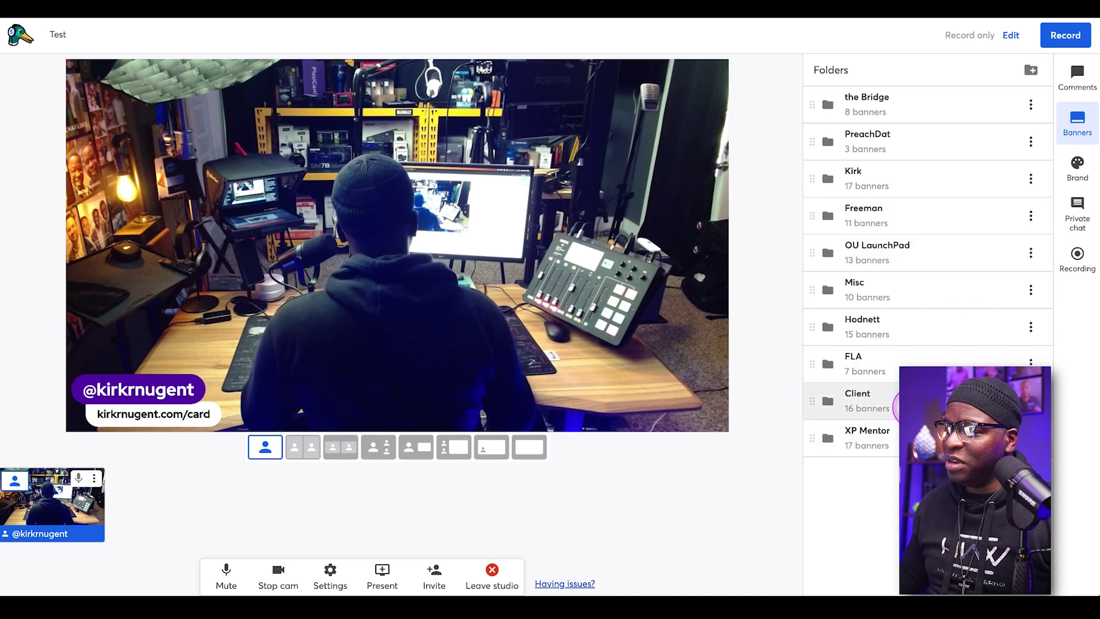
pyautogui.click(910, 406)
pyautogui.click(910, 113)
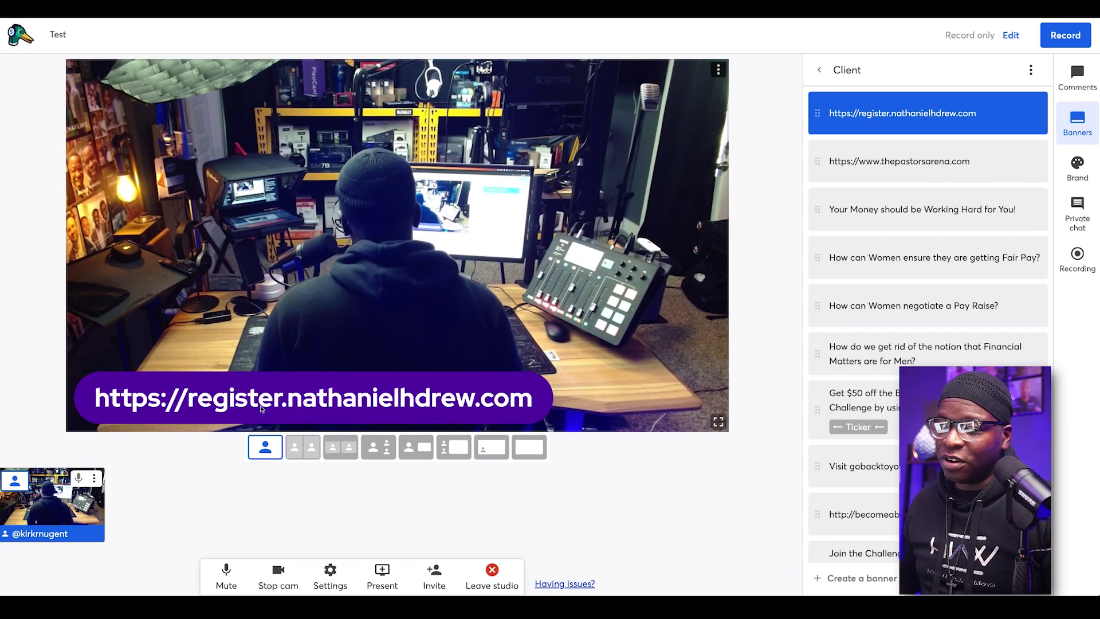
pyautogui.click(915, 112)
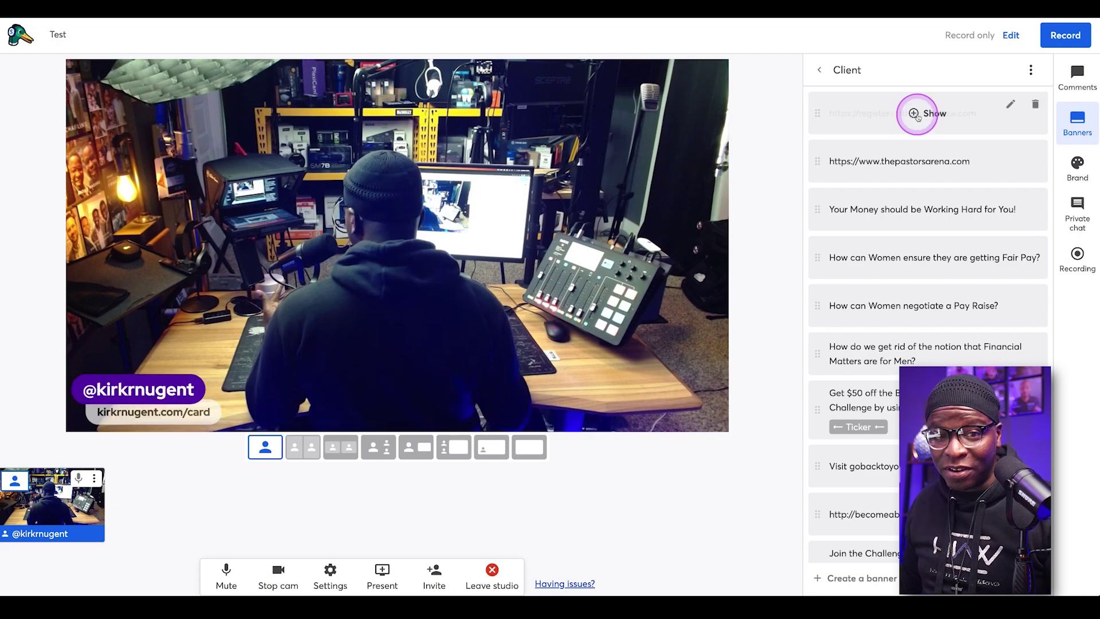